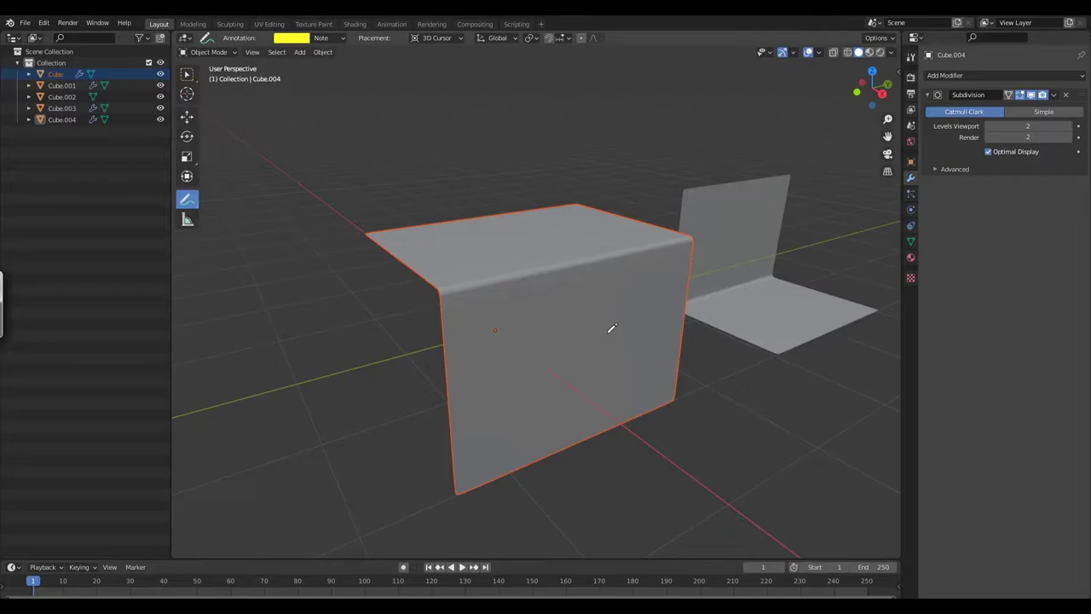
# Sketch three annotation marks across the bent box's rounded edge, redrawing the third.
pyautogui.moveTo(609, 327)
pyautogui.mouseDown(button='middle')
pyautogui.moveTo(580, 292)
pyautogui.moveTo(563, 292)
pyautogui.mouseUp(button='middle')
pyautogui.moveTo(516, 252); pyautogui.dragTo(540, 297)
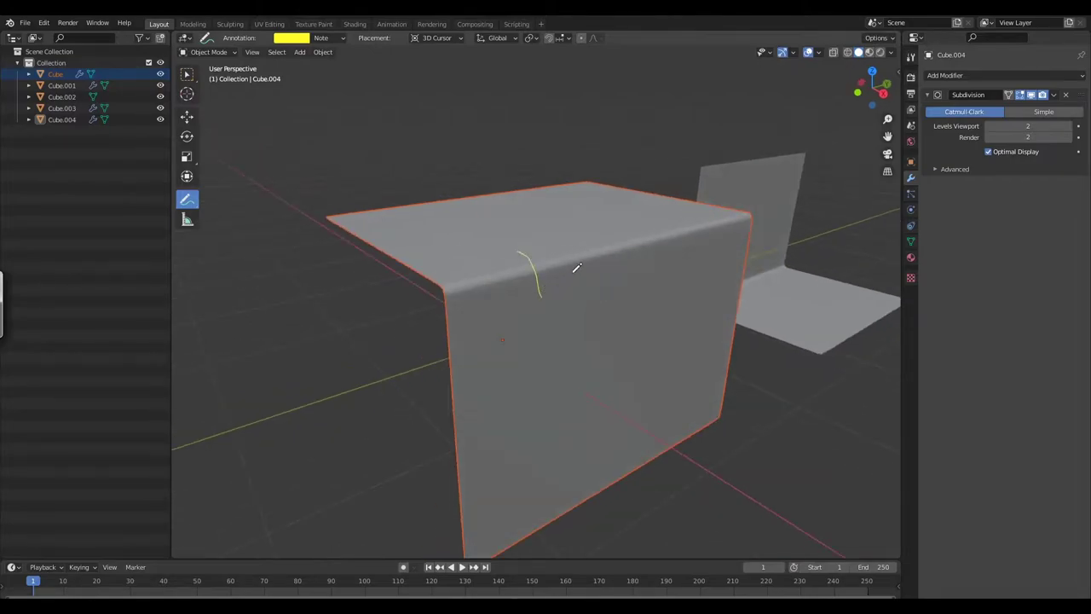
pyautogui.moveTo(585, 239); pyautogui.dragTo(613, 283)
pyautogui.moveTo(687, 218); pyautogui.dragTo(698, 273)
pyautogui.hotkey('ctrl', 'z')
pyautogui.moveTo(682, 214); pyautogui.dragTo(708, 266)
# Undo the edge marks and show the View pie menu over the wall-and-floor piece.
pyautogui.hotkey('ctrl', 'z')
pyautogui.hotkey('ctrl', 'z')
pyautogui.hotkey('ctrl', 'z')
pyautogui.moveTo(760, 283)
pyautogui.mouseDown(button='middle')
pyautogui.moveTo(650, 289)
pyautogui.moveTo(707, 333)
pyautogui.moveTo(708, 321)
pyautogui.mouseUp(button='middle')
pyautogui.scroll(2, 702, 234)
pyautogui.scroll(2, 696, 327)
pyautogui.scroll(-2, 690, 317)
pyautogui.scroll(-2, 726, 353)
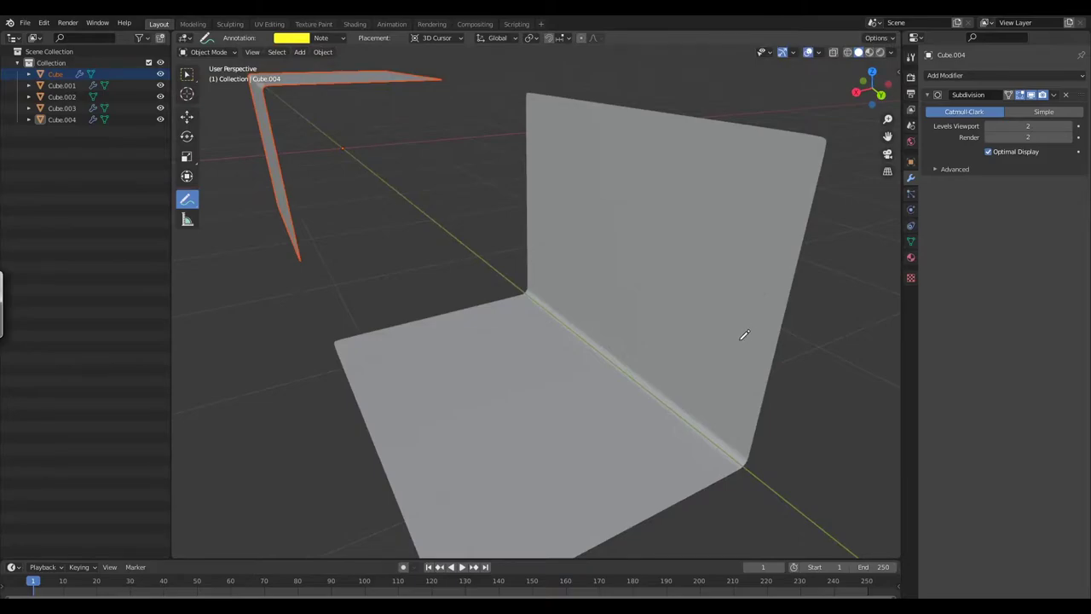
pyautogui.scroll(-2, 719, 298)
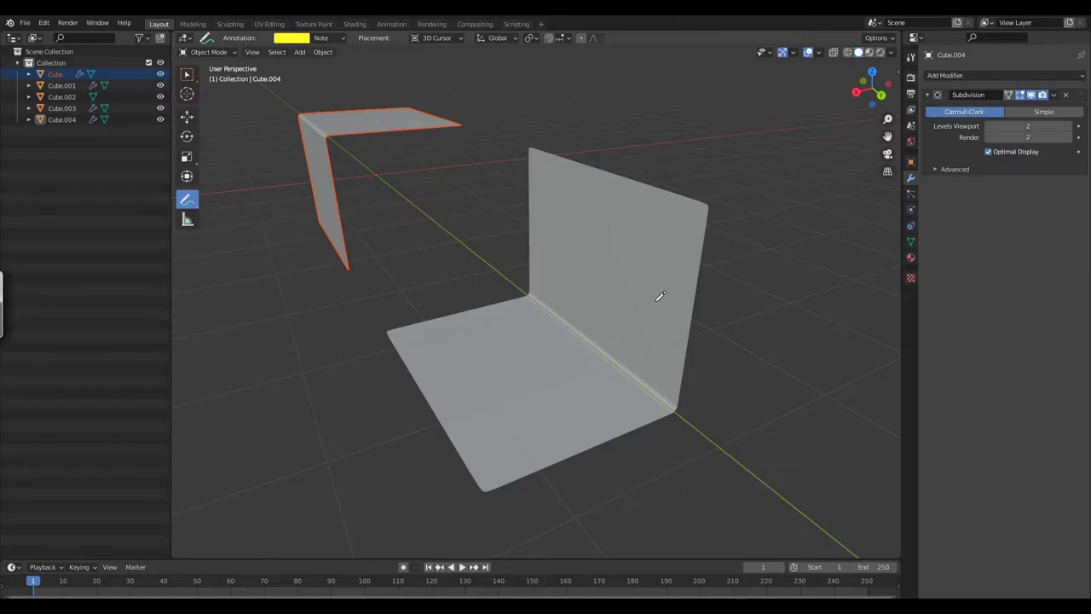
pyautogui.press('`')
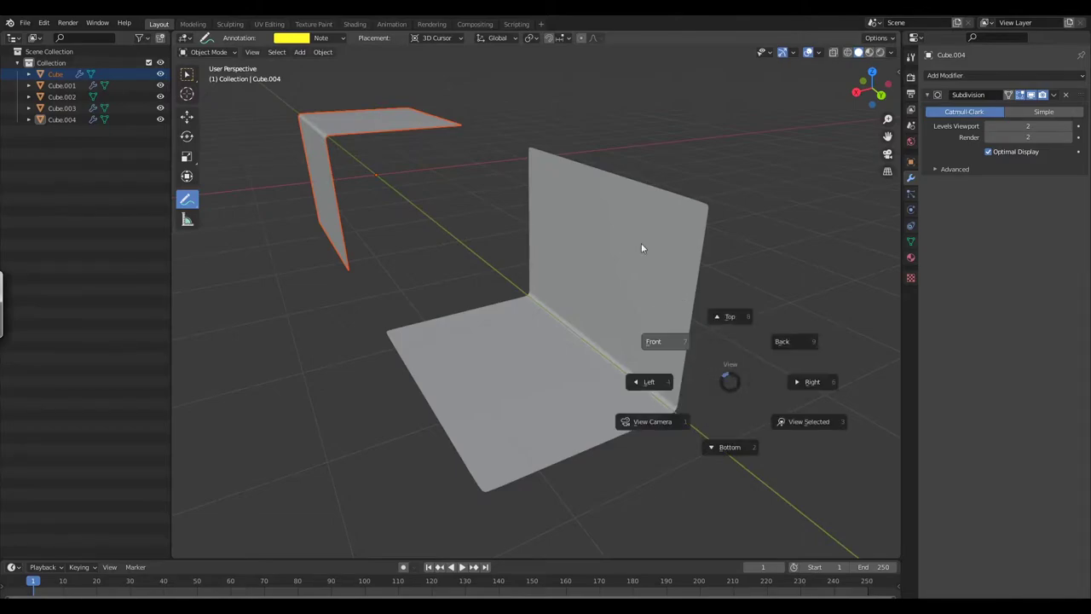
# Switch to Front view and sketch a corner with rounded curves and hatching between them.
pyautogui.click(640, 239)
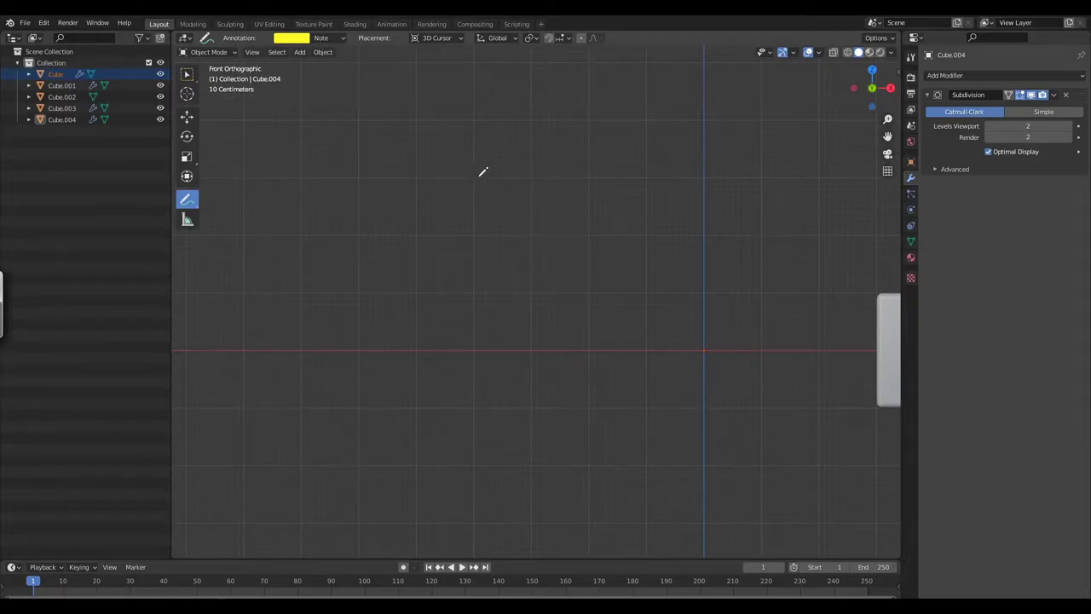
pyautogui.moveTo(471, 179)
pyautogui.mouseDown()
pyautogui.moveTo(573, 179)
pyautogui.moveTo(570, 289)
pyautogui.mouseUp()
pyautogui.moveTo(503, 184); pyautogui.dragTo(570, 228)
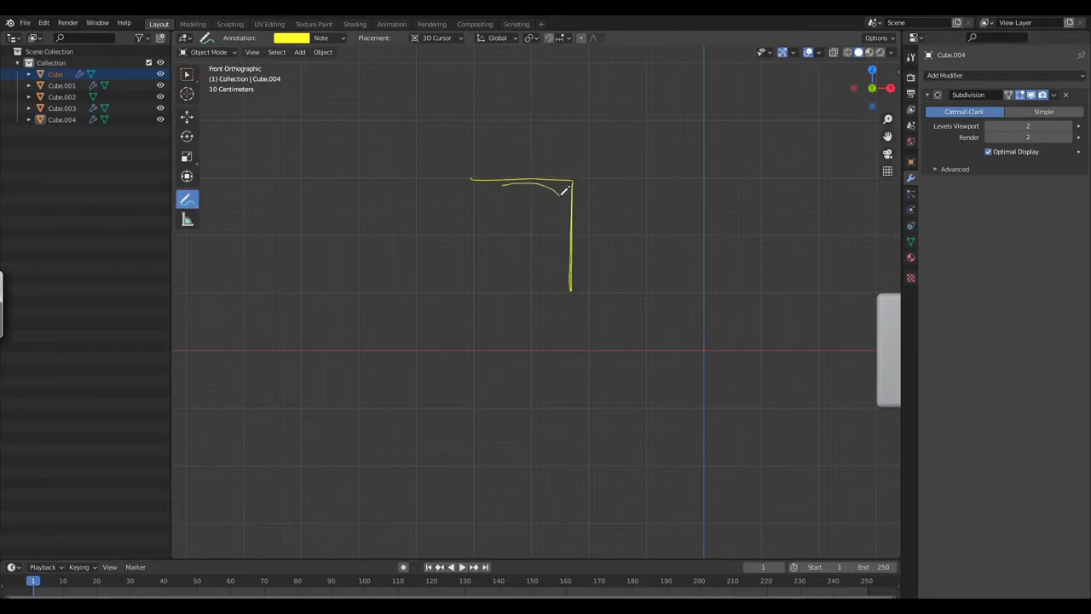
pyautogui.moveTo(499, 177); pyautogui.dragTo(580, 294)
pyautogui.moveTo(512, 178); pyautogui.dragTo(578, 247)
pyautogui.moveTo(546, 180)
pyautogui.mouseDown()
pyautogui.moveTo(573, 194)
pyautogui.moveTo(567, 204)
pyautogui.moveTo(587, 196)
pyautogui.mouseUp()
pyautogui.keyDown('ctrl'); pyautogui.hscroll(2, 669, 310); pyautogui.keyUp('ctrl')
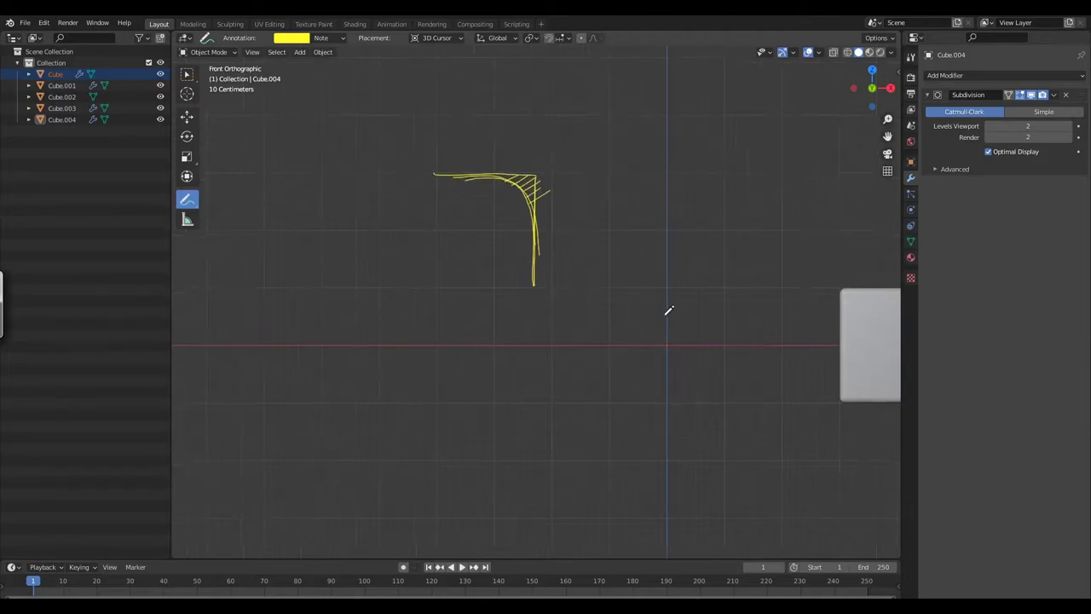
pyautogui.keyDown('ctrl'); pyautogui.hscroll(1, 658, 222); pyautogui.keyUp('ctrl')
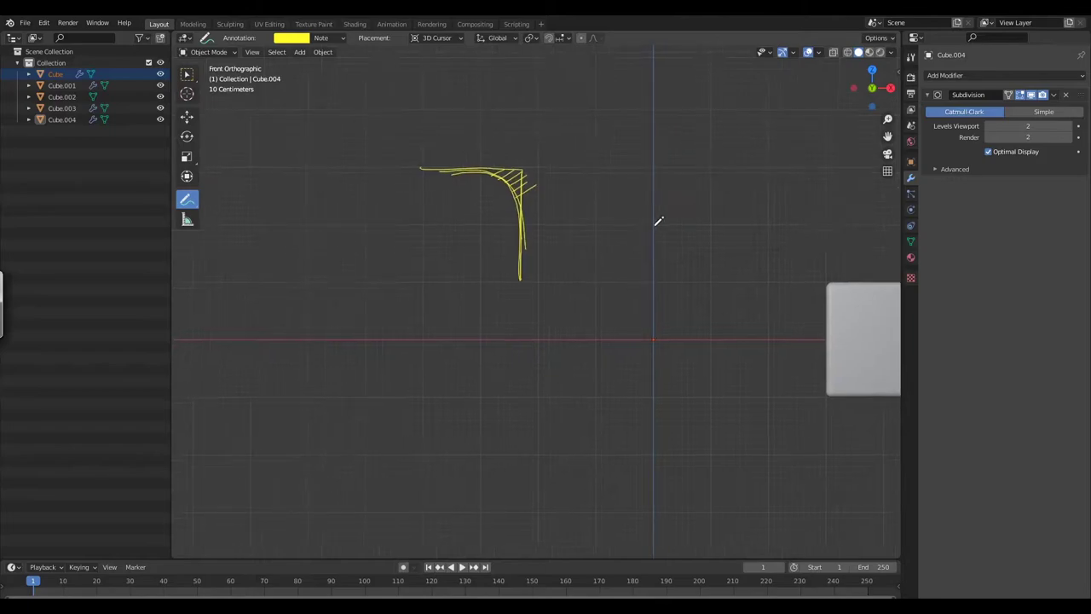
# Sketch an L shape with a curved fillet and hatch lines in its inner corner.
pyautogui.moveTo(599, 164)
pyautogui.mouseDown()
pyautogui.moveTo(599, 296)
pyautogui.moveTo(738, 284)
pyautogui.mouseUp()
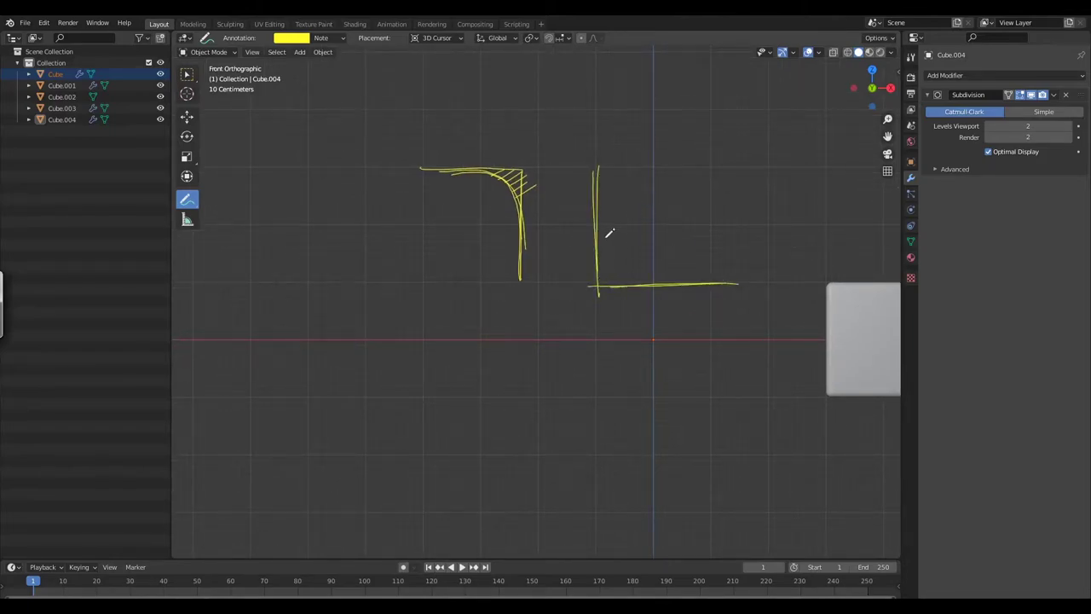
pyautogui.moveTo(602, 202)
pyautogui.mouseDown()
pyautogui.moveTo(673, 284)
pyautogui.moveTo(709, 269)
pyautogui.mouseUp()
pyautogui.moveTo(606, 223); pyautogui.dragTo(673, 284)
pyautogui.moveTo(596, 254)
pyautogui.mouseDown()
pyautogui.moveTo(611, 241)
pyautogui.moveTo(630, 264)
pyautogui.mouseUp()
pyautogui.moveTo(615, 288)
pyautogui.mouseDown()
pyautogui.moveTo(639, 261)
pyautogui.moveTo(646, 269)
pyautogui.mouseUp()
pyautogui.moveTo(641, 285); pyautogui.dragTo(655, 268)
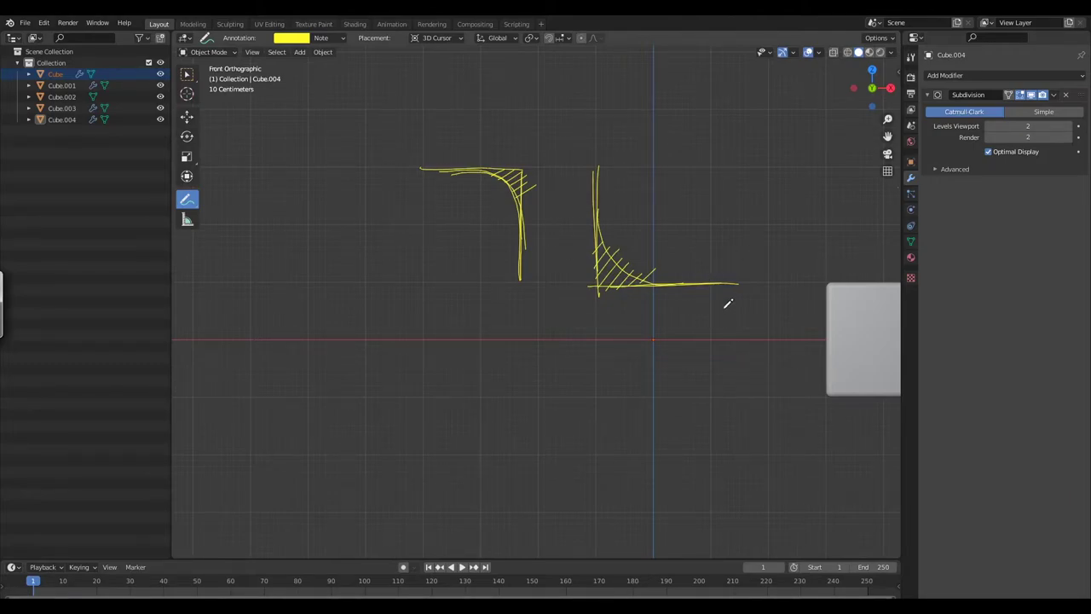
pyautogui.moveTo(731, 341)
pyautogui.mouseDown(button='middle')
pyautogui.moveTo(736, 402)
pyautogui.moveTo(759, 430)
pyautogui.mouseUp(button='middle')
# Orbit lower around the rounded cube and undo the stray yellow annotation stroke.
pyautogui.moveTo(747, 391); pyautogui.dragTo(753, 372, button='middle')
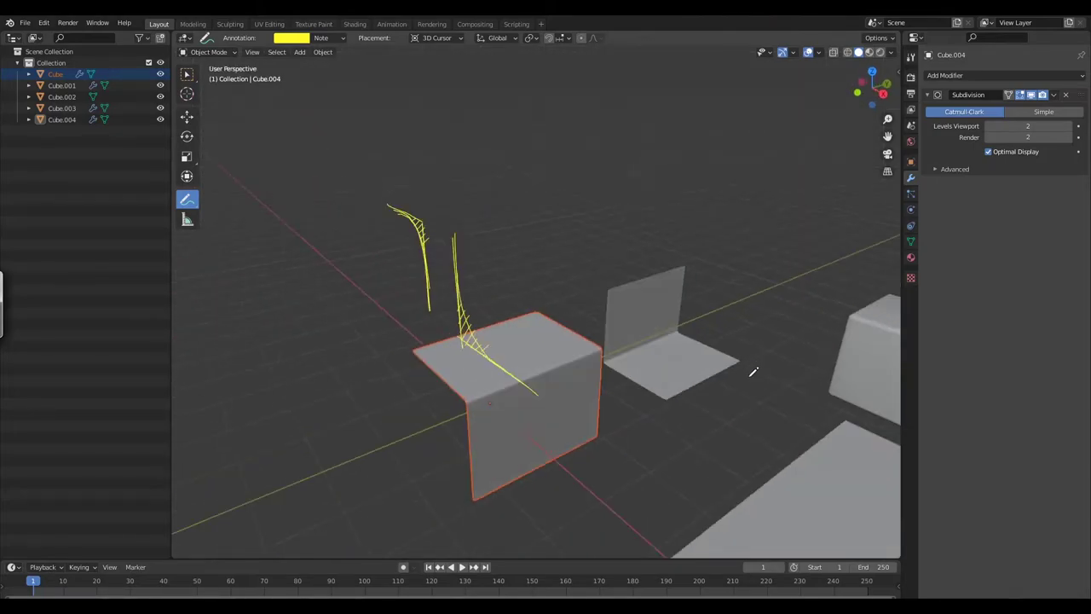
pyautogui.moveTo(784, 405)
pyautogui.mouseDown(button='middle')
pyautogui.moveTo(806, 412)
pyautogui.moveTo(855, 374)
pyautogui.moveTo(779, 401)
pyautogui.moveTo(748, 383)
pyautogui.moveTo(804, 370)
pyautogui.moveTo(758, 339)
pyautogui.moveTo(794, 370)
pyautogui.mouseUp(button='middle')
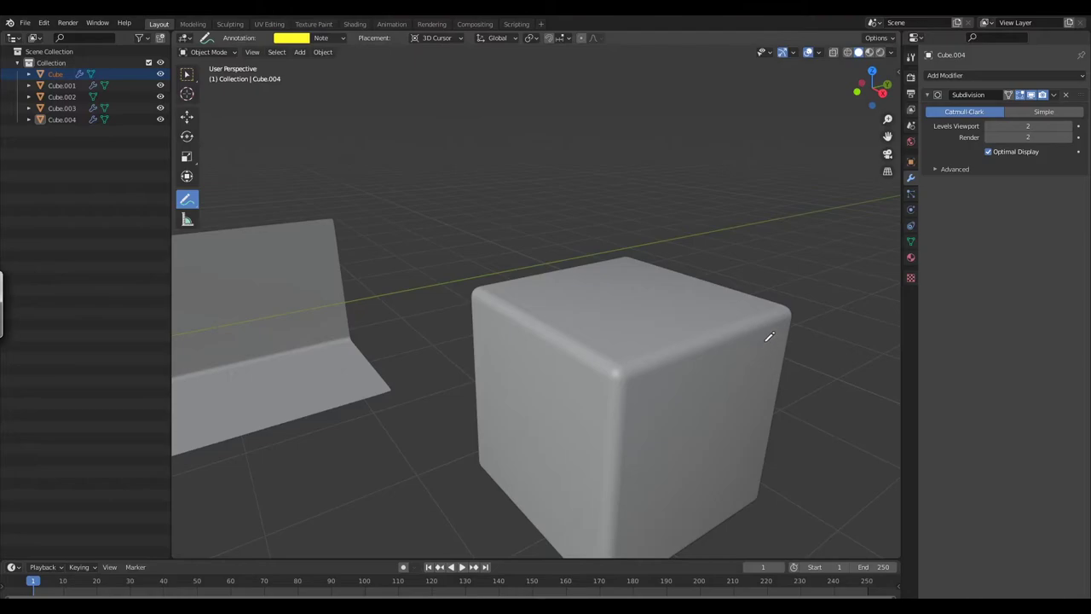
pyautogui.scroll(-3, 776, 375)
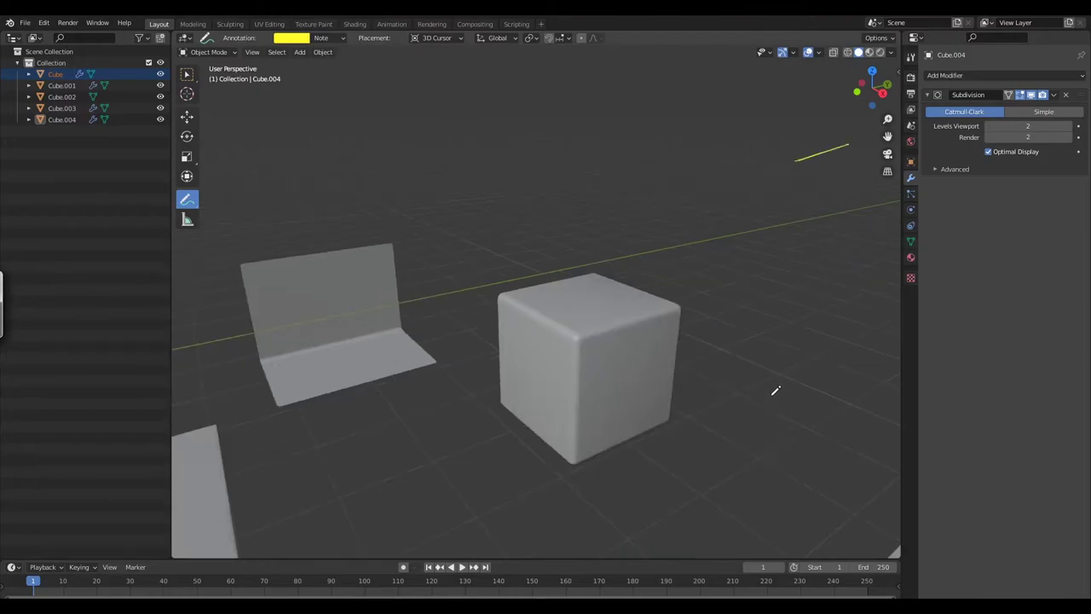
pyautogui.hotkey('ctrl', 'z')
pyautogui.scroll(-3, 742, 395)
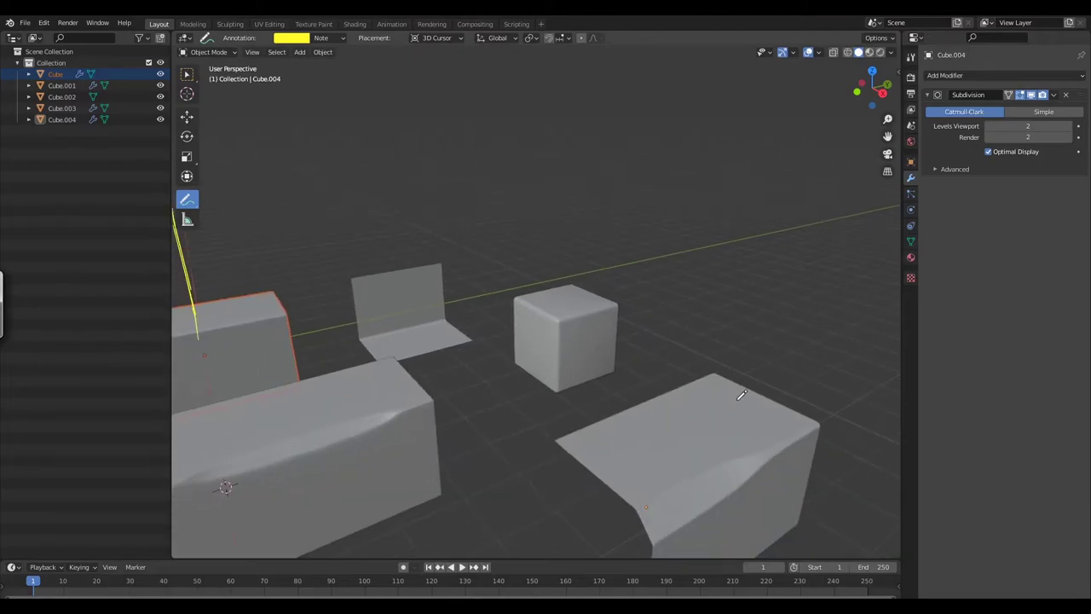
# Sketch a line up over the large block's rounded edge with crossing ticks at its ends.
pyautogui.moveTo(738, 397)
pyautogui.mouseDown(button='middle')
pyautogui.moveTo(725, 341)
pyautogui.moveTo(714, 358)
pyautogui.moveTo(694, 333)
pyautogui.moveTo(739, 377)
pyautogui.mouseUp(button='middle')
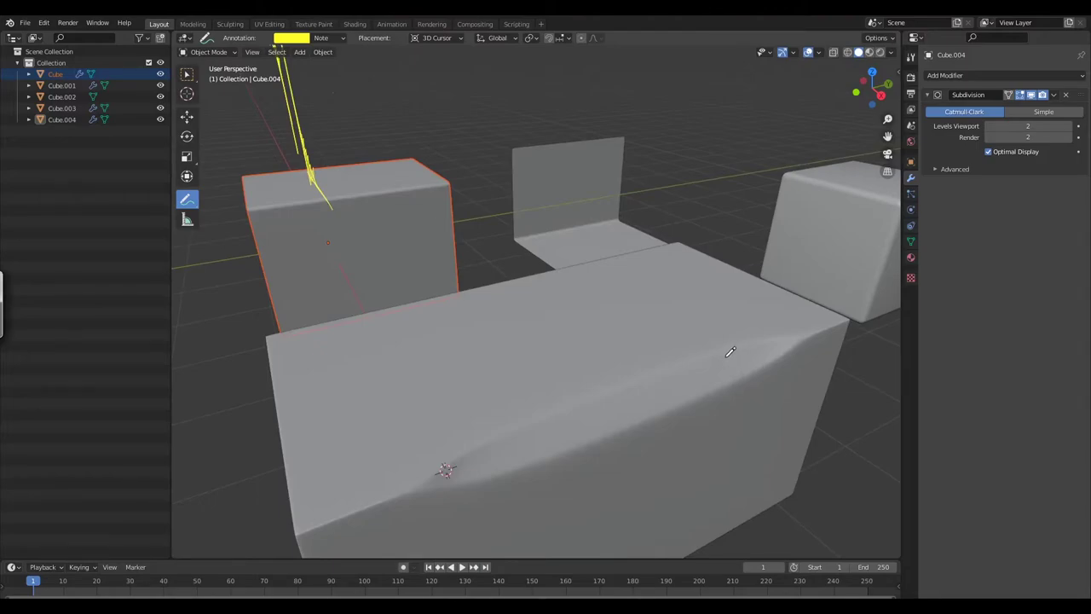
pyautogui.moveTo(725, 353); pyautogui.dragTo(729, 343, button='middle')
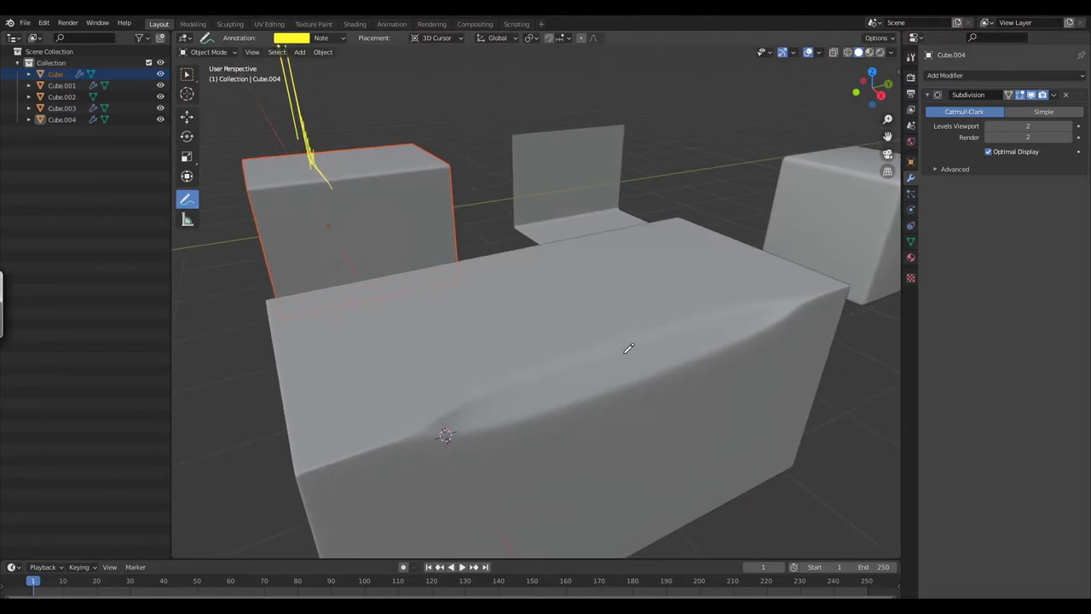
pyautogui.moveTo(611, 346)
pyautogui.mouseDown()
pyautogui.moveTo(625, 381)
pyautogui.moveTo(629, 486)
pyautogui.mouseUp()
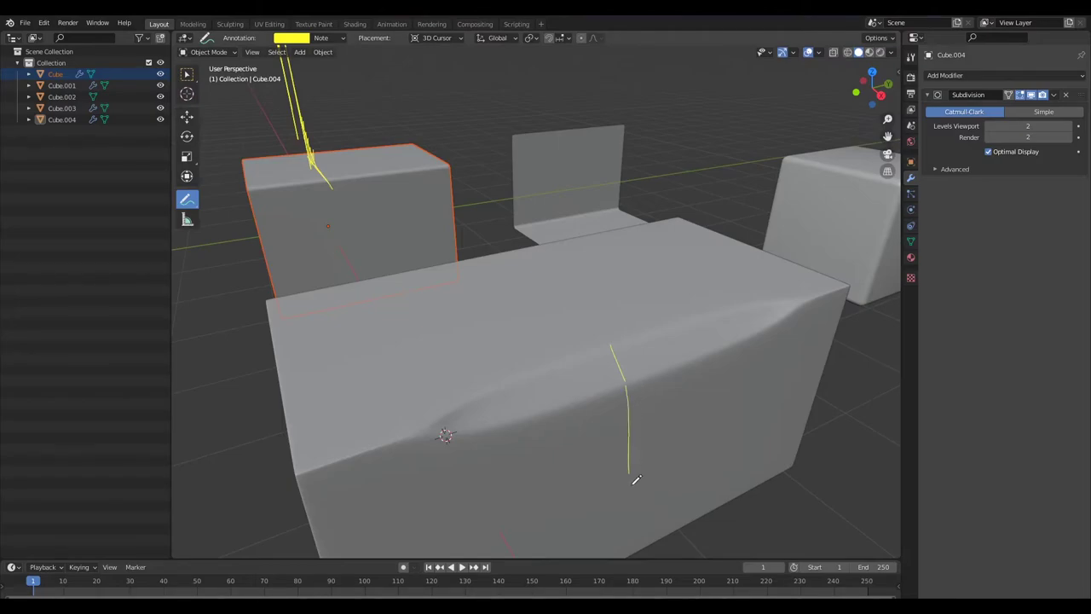
pyautogui.moveTo(611, 344)
pyautogui.mouseDown()
pyautogui.moveTo(547, 280)
pyautogui.moveTo(584, 304)
pyautogui.mouseUp()
pyautogui.moveTo(618, 456); pyautogui.dragTo(673, 439)
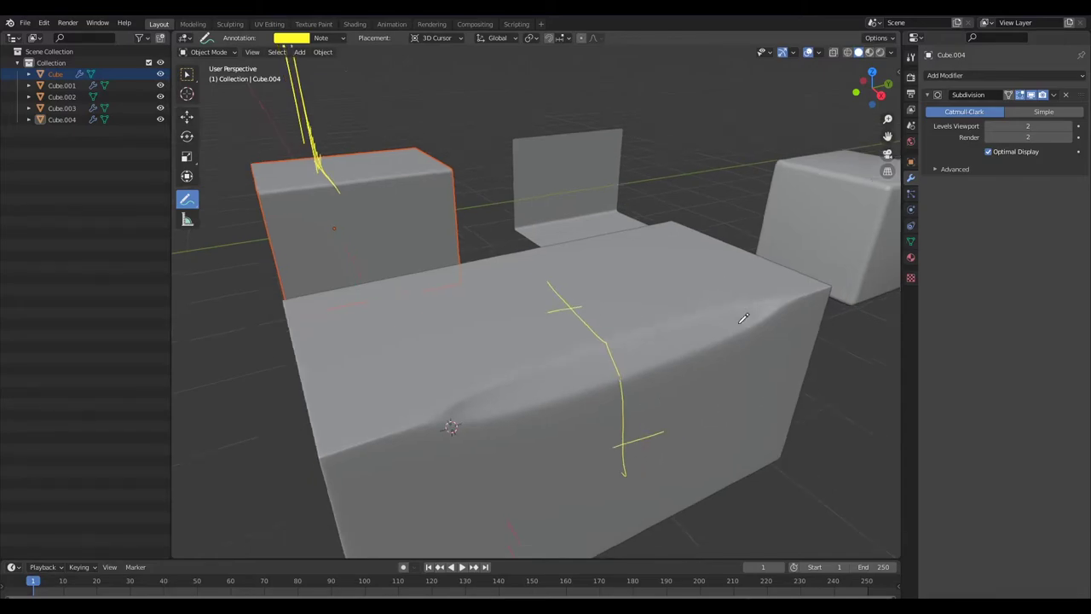
pyautogui.scroll(-4, 735, 341)
pyautogui.moveTo(713, 375); pyautogui.dragTo(711, 360, button='middle')
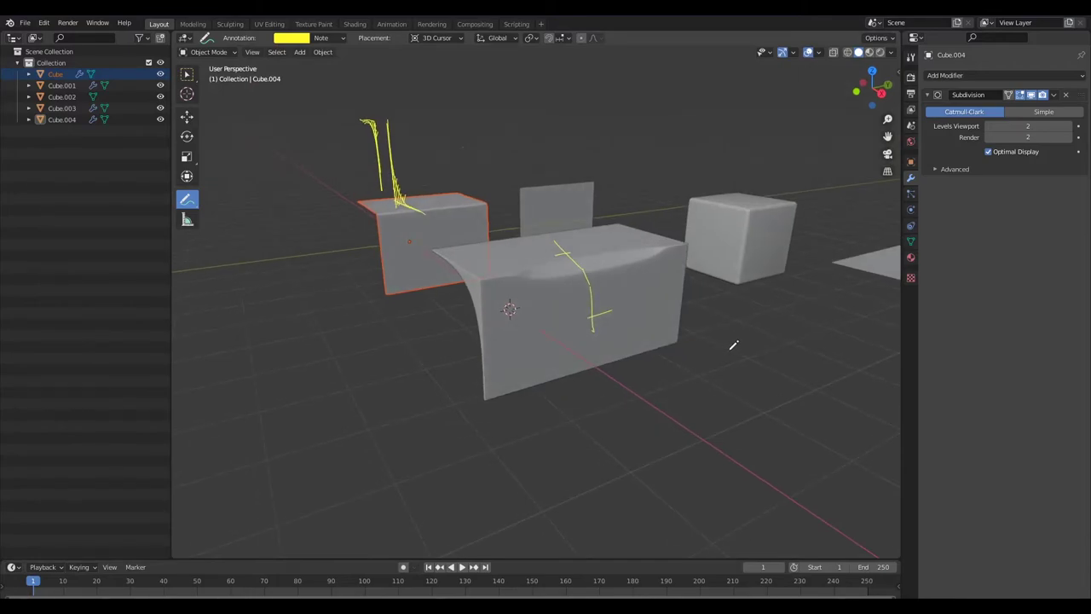
pyautogui.keyDown('shift'); pyautogui.moveTo(765, 334); pyautogui.dragTo(698, 389, button='middle'); pyautogui.keyUp('shift')
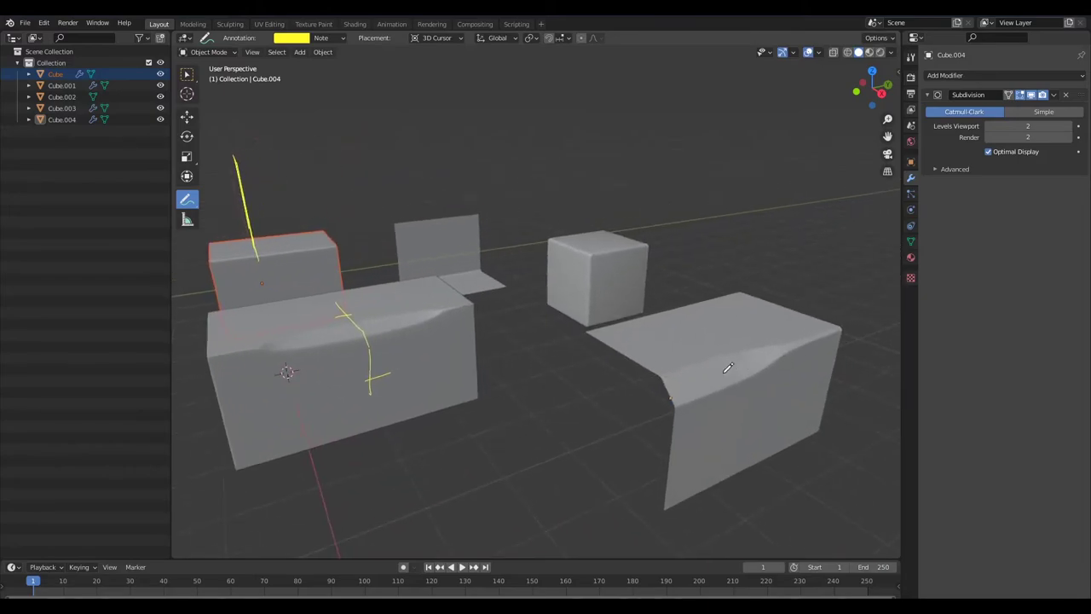
pyautogui.scroll(2, 698, 390)
pyautogui.scroll(2, 707, 375)
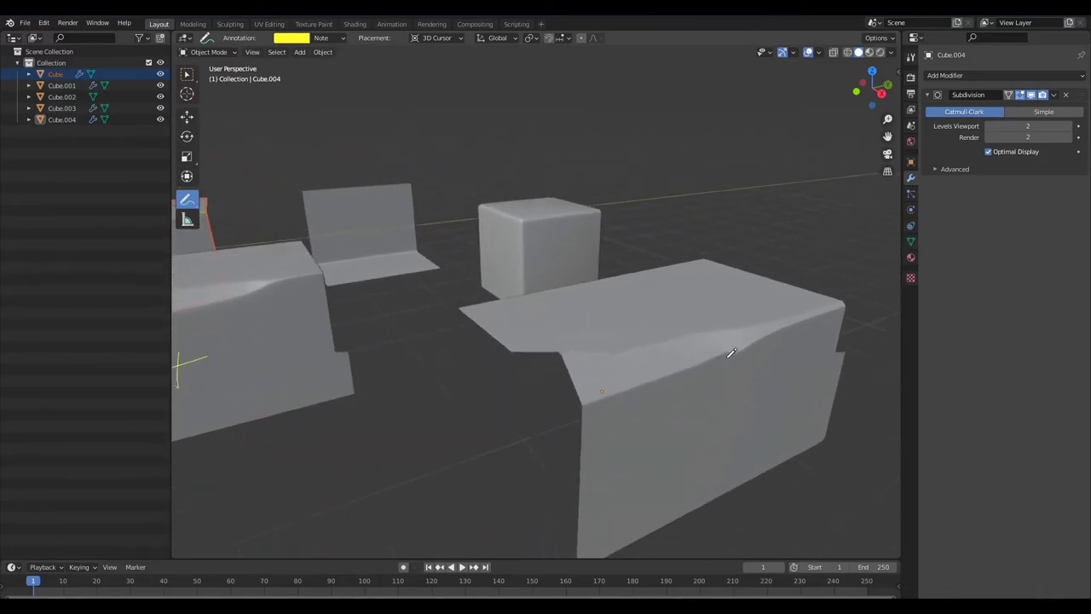
pyautogui.press('Tab')
pyautogui.press('Tab')
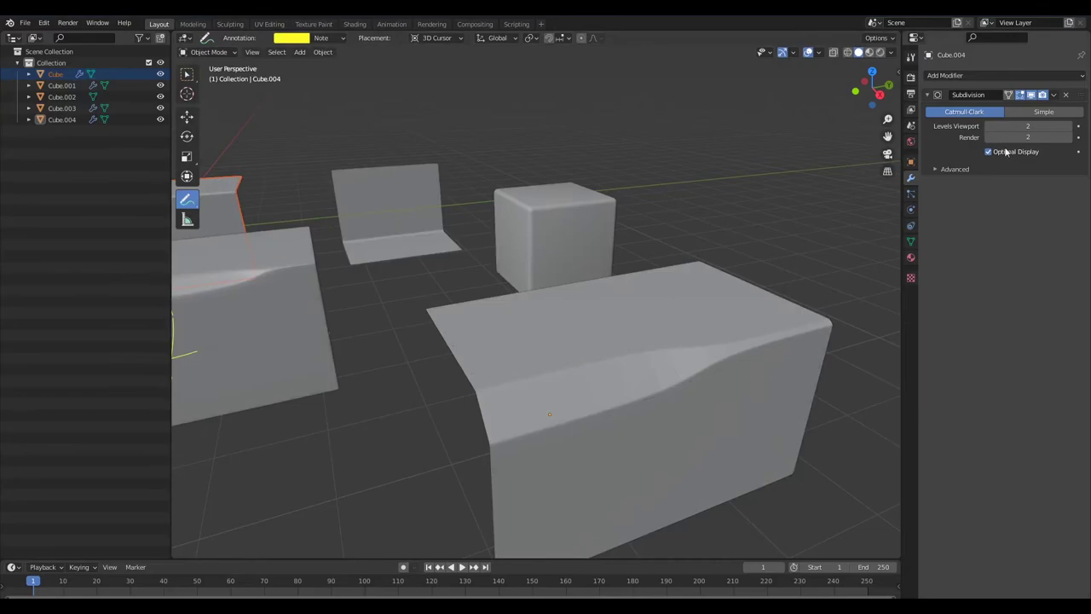
pyautogui.scroll(1, 843, 260)
pyautogui.scroll(1, 738, 299)
pyautogui.scroll(-1, 779, 287)
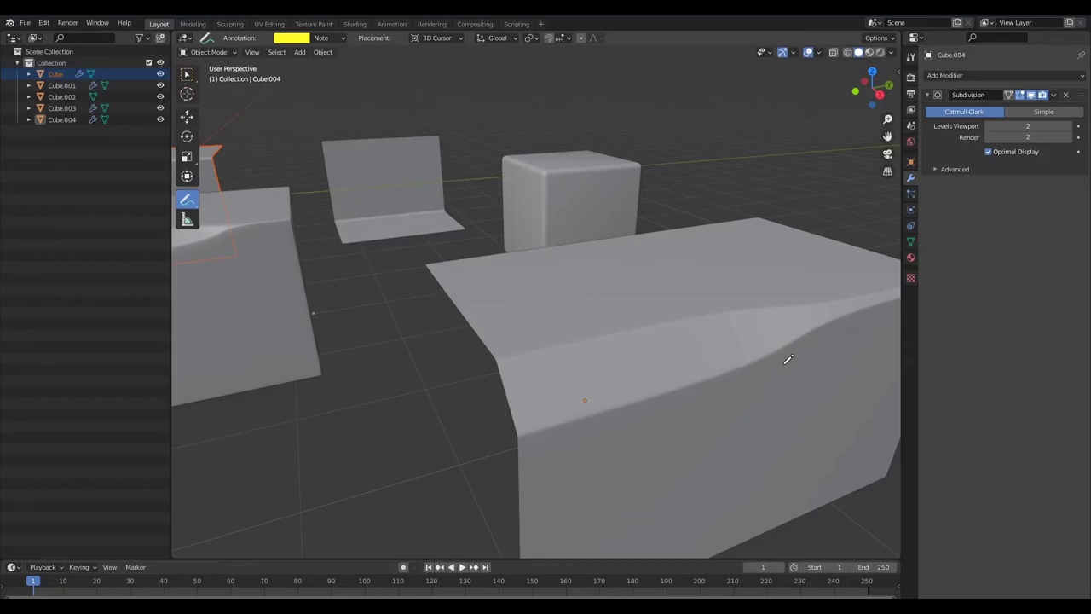
pyautogui.scroll(-3, 788, 359)
pyautogui.moveTo(787, 361); pyautogui.dragTo(739, 373, button='middle')
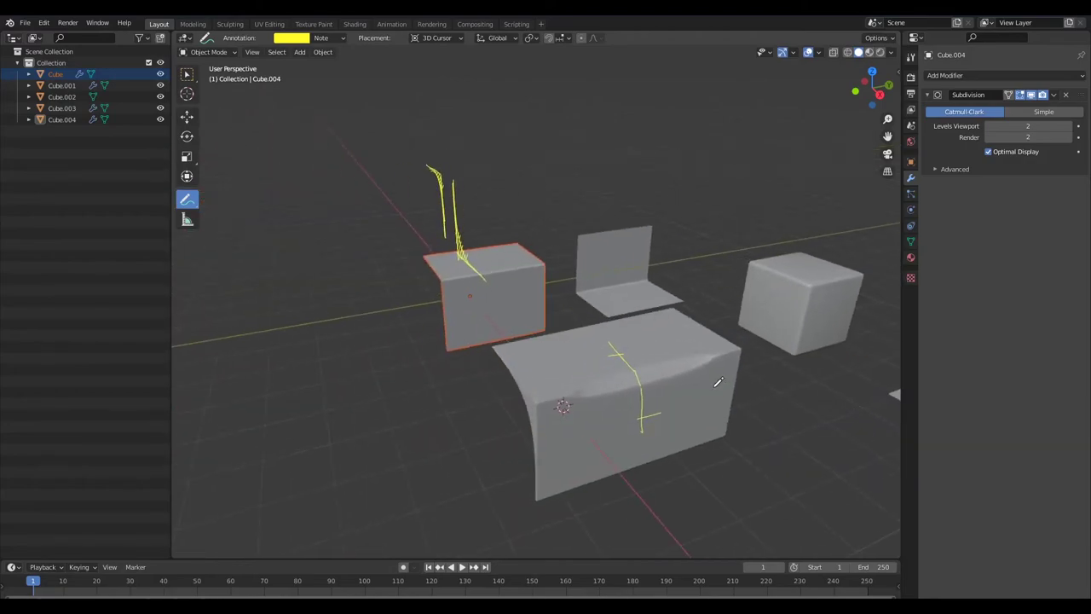
pyautogui.scroll(1, 738, 372)
pyautogui.scroll(2, 706, 397)
pyautogui.scroll(2, 677, 334)
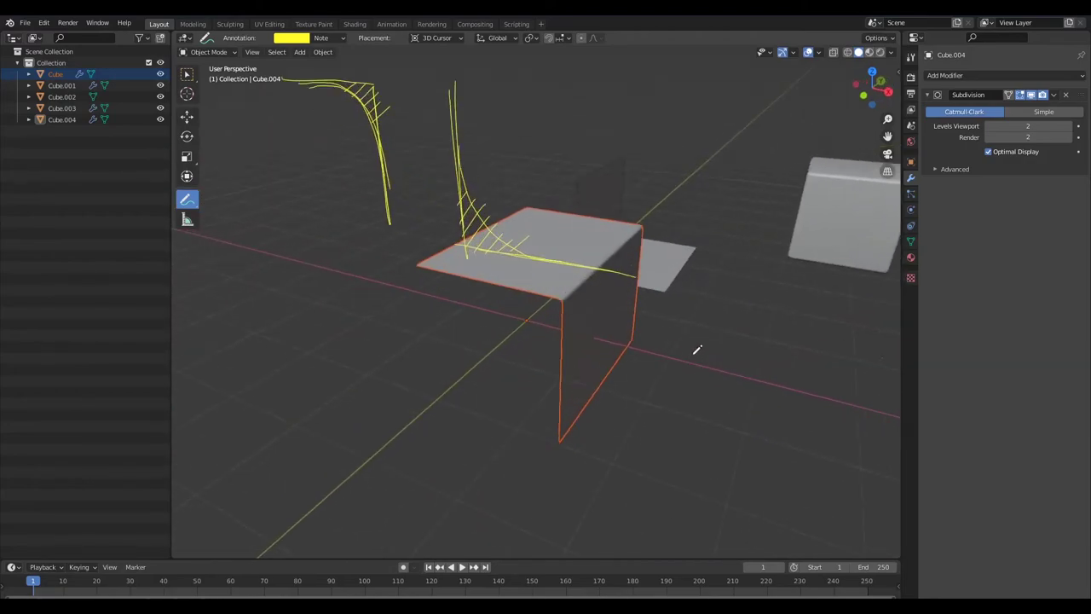
pyautogui.scroll(2, 697, 349)
pyautogui.scroll(2, 725, 384)
pyautogui.scroll(2, 690, 395)
pyautogui.scroll(2, 680, 361)
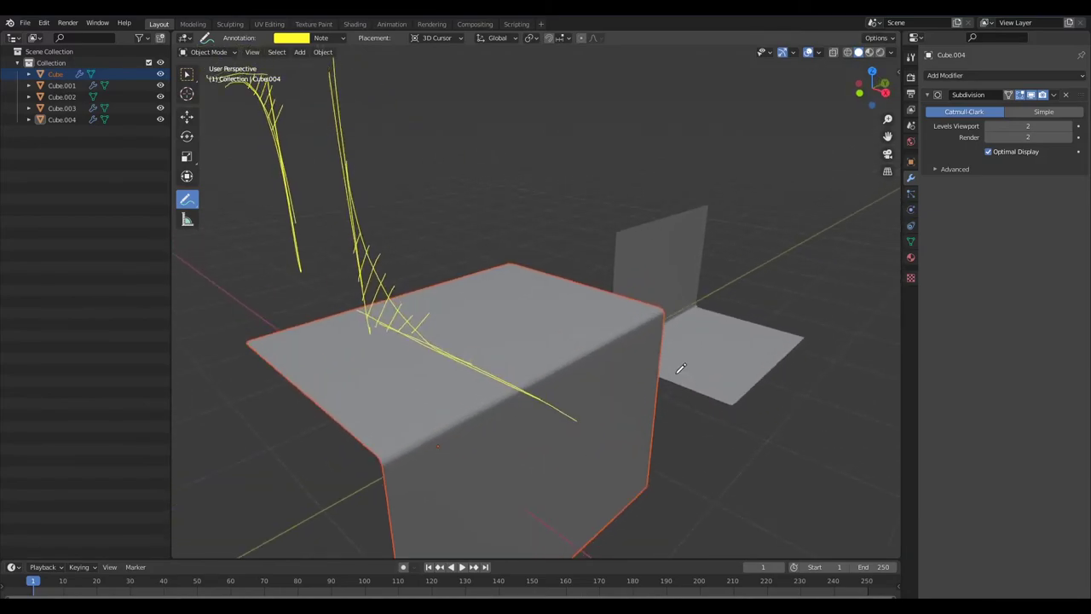
pyautogui.scroll(-3, 734, 343)
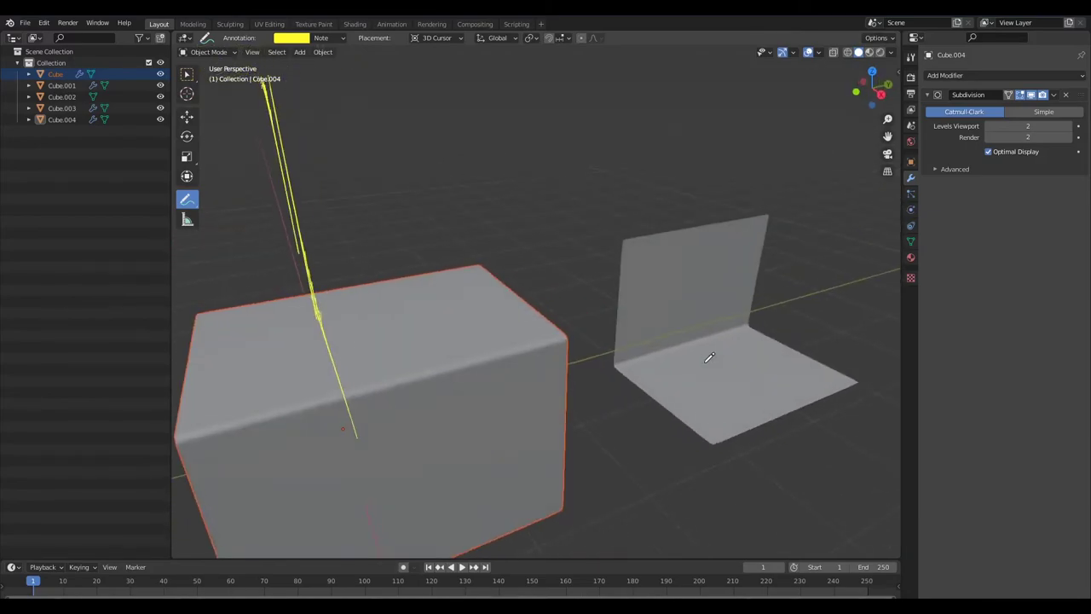
pyautogui.scroll(1, 724, 349)
pyautogui.scroll(1, 729, 352)
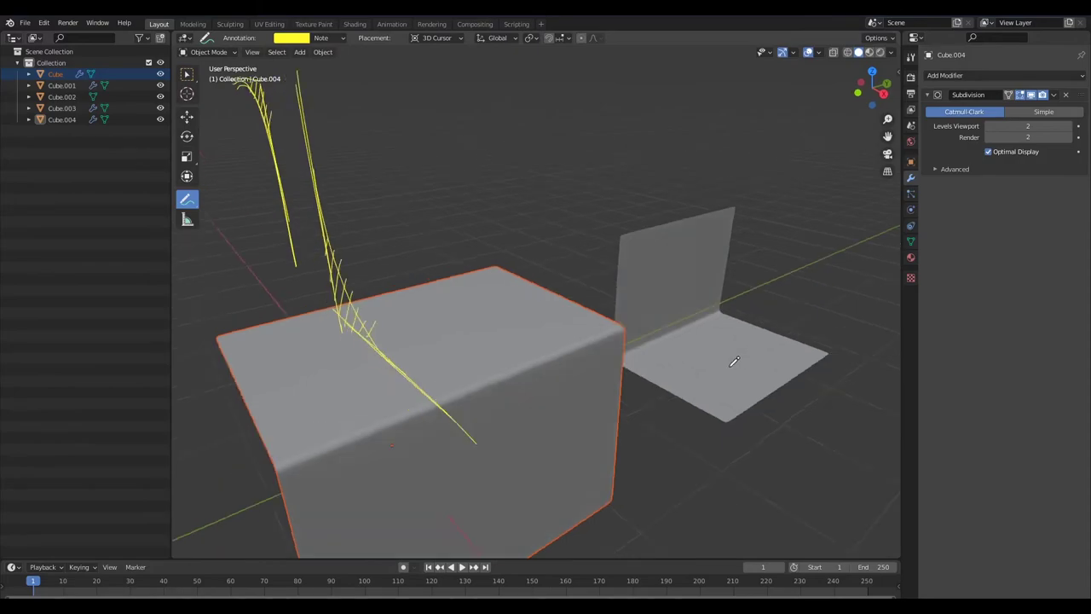
pyautogui.moveTo(719, 372); pyautogui.dragTo(669, 311, button='middle')
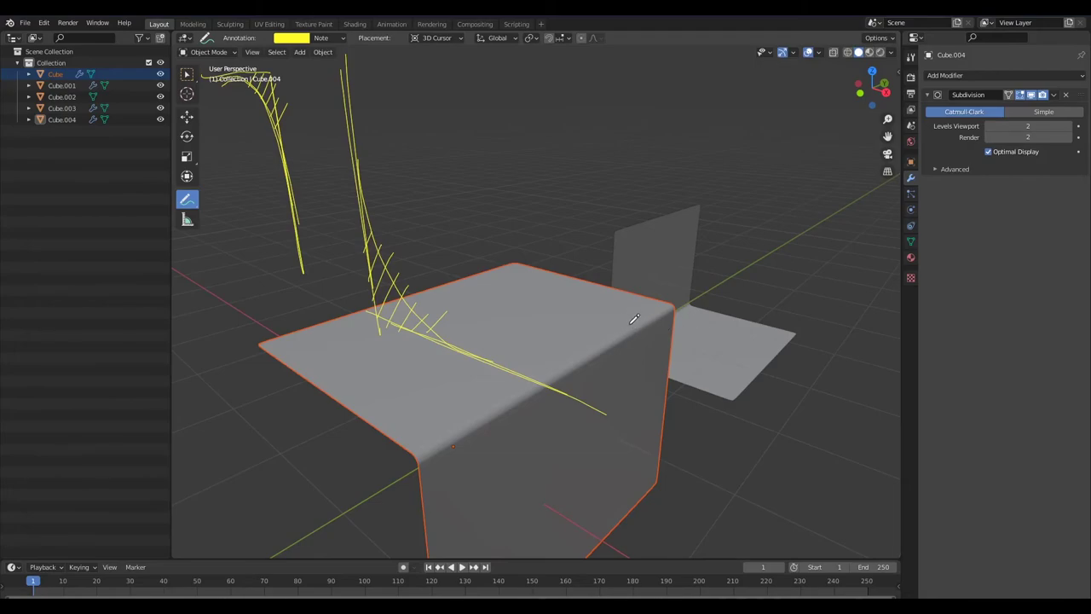
pyautogui.moveTo(633, 316); pyautogui.dragTo(657, 361)
pyautogui.hotkey('ctrl', 'z')
pyautogui.moveTo(607, 324); pyautogui.dragTo(629, 367)
pyautogui.moveTo(744, 385); pyautogui.dragTo(716, 385, button='middle')
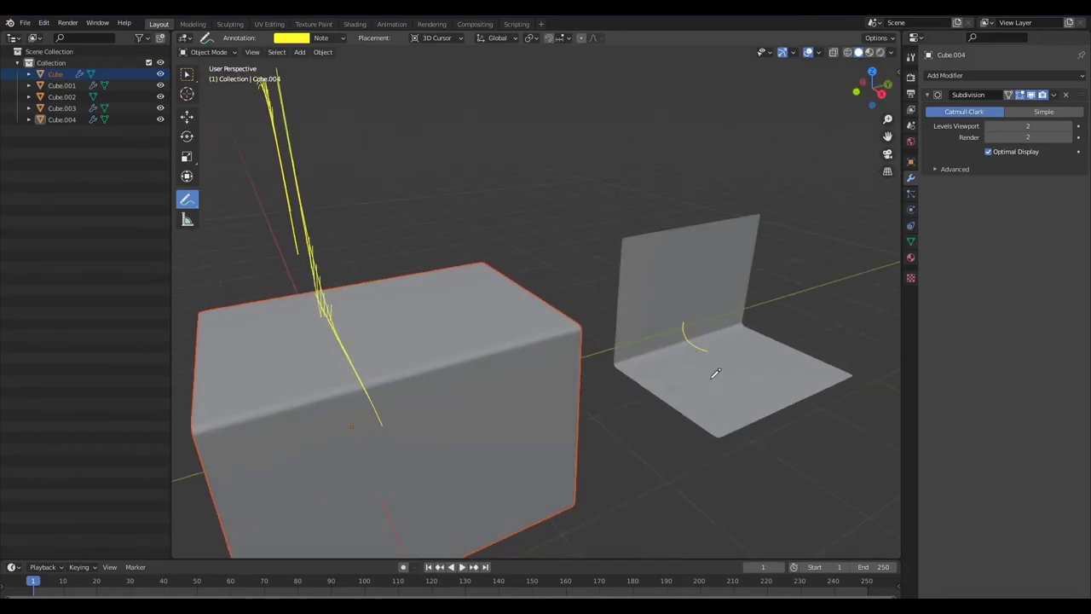
pyautogui.hotkey('ctrl', 'z')
pyautogui.moveTo(728, 339)
pyautogui.mouseDown(button='middle')
pyautogui.moveTo(797, 444)
pyautogui.moveTo(730, 378)
pyautogui.mouseUp(button='middle')
pyautogui.scroll(-2, 797, 444)
pyautogui.scroll(1, 755, 378)
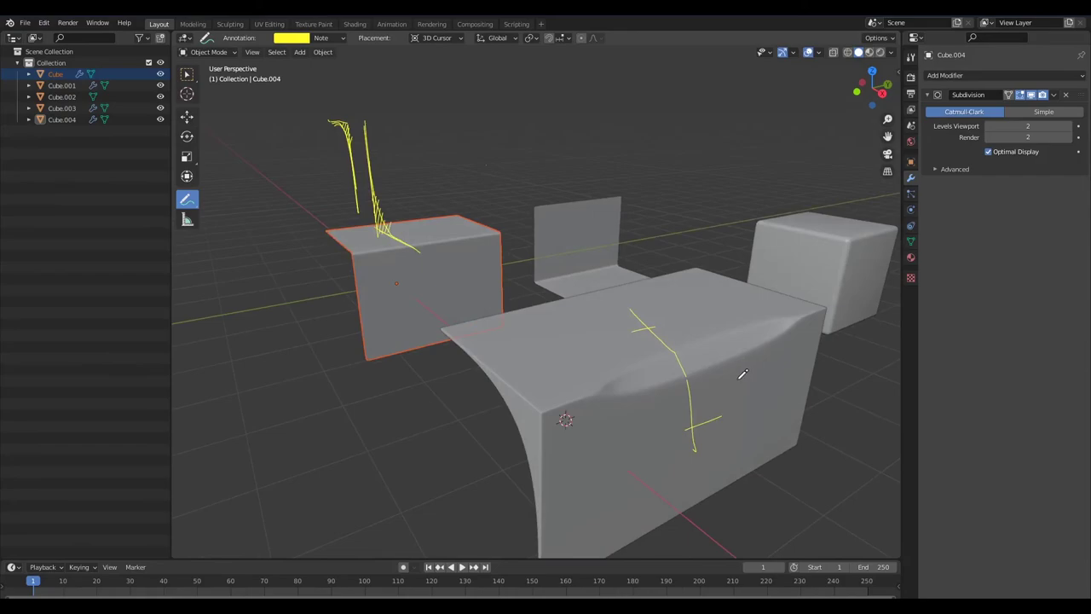
# Sketch a short tick on the block's top and handwrite '45°' beside it.
pyautogui.moveTo(700, 340); pyautogui.dragTo(707, 358)
pyautogui.moveTo(726, 328)
pyautogui.mouseDown()
pyautogui.moveTo(730, 339)
pyautogui.moveTo(747, 325)
pyautogui.mouseUp()
pyautogui.scroll(-1, 751, 345)
pyautogui.scroll(-1, 742, 366)
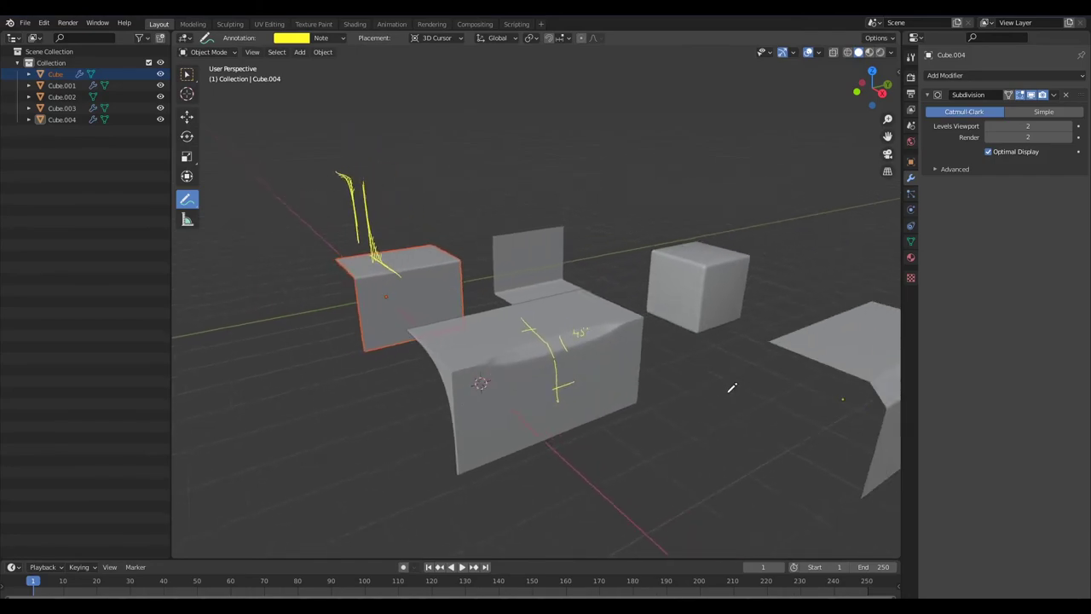
pyautogui.scroll(-1, 731, 388)
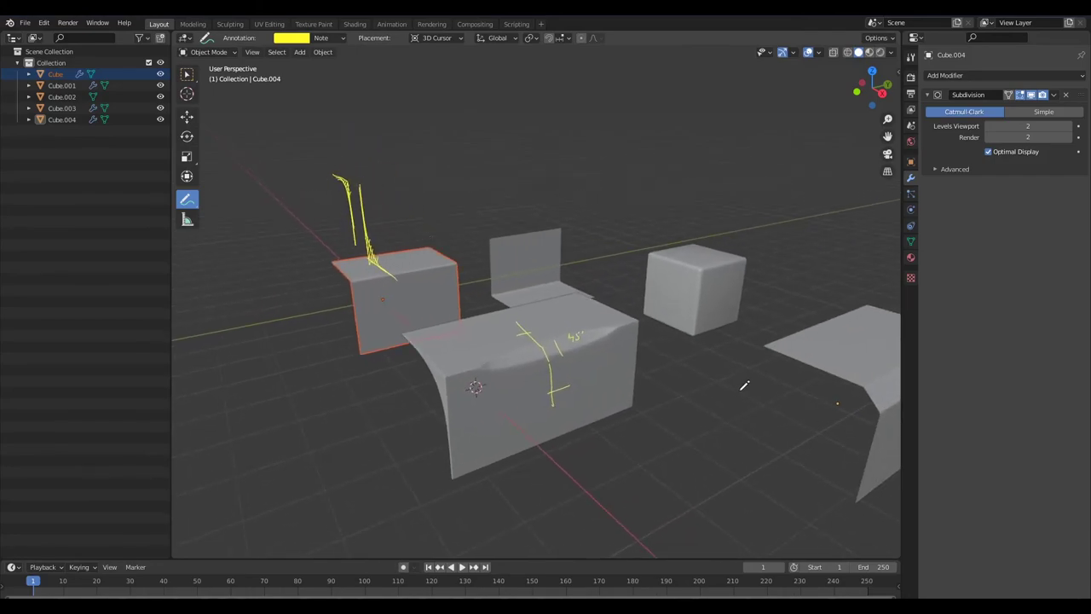